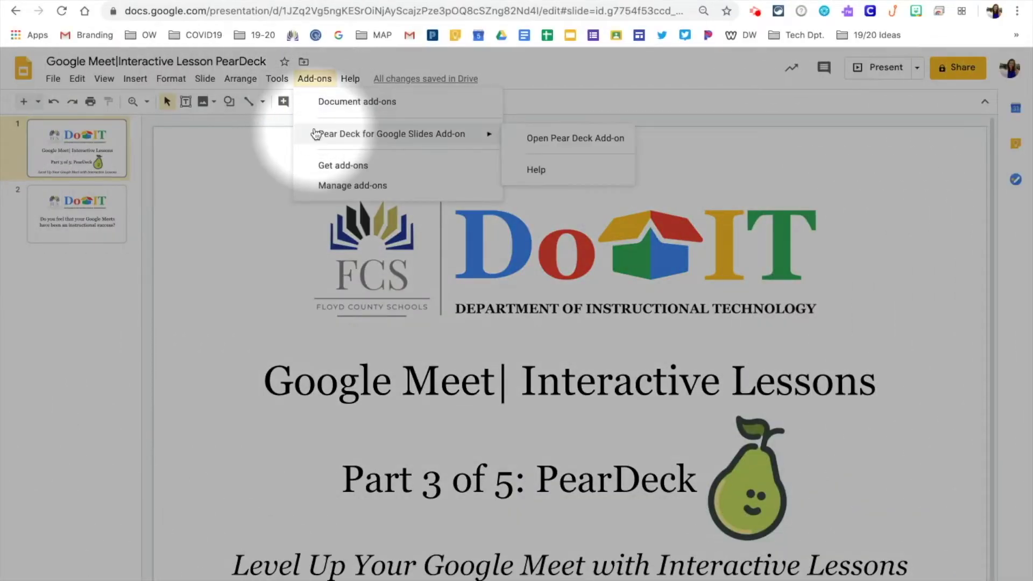
Open the Pear Deck sidebar and move to the Google Meets question on slide 2
left_click(530, 136)
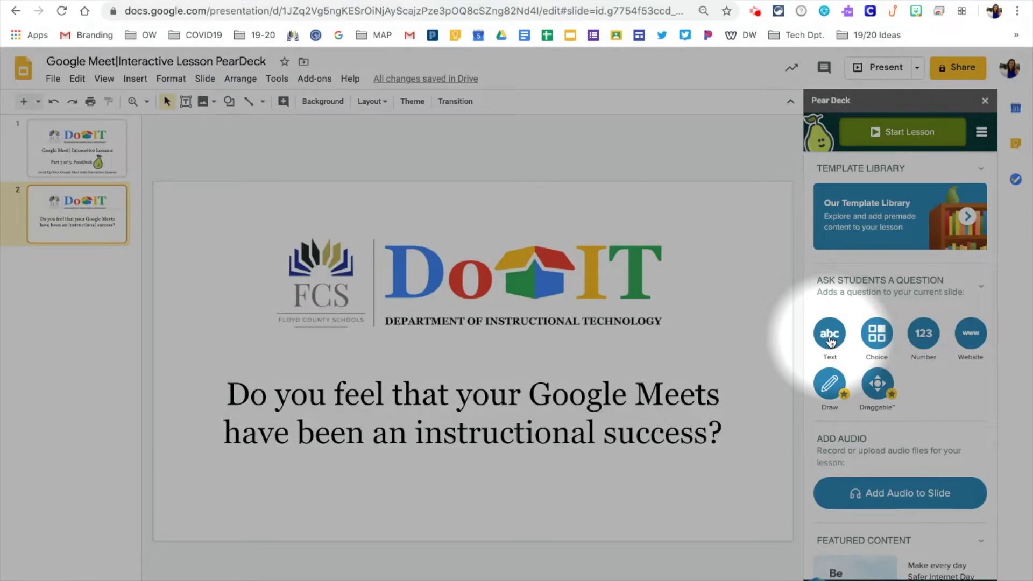
left_click(830, 337)
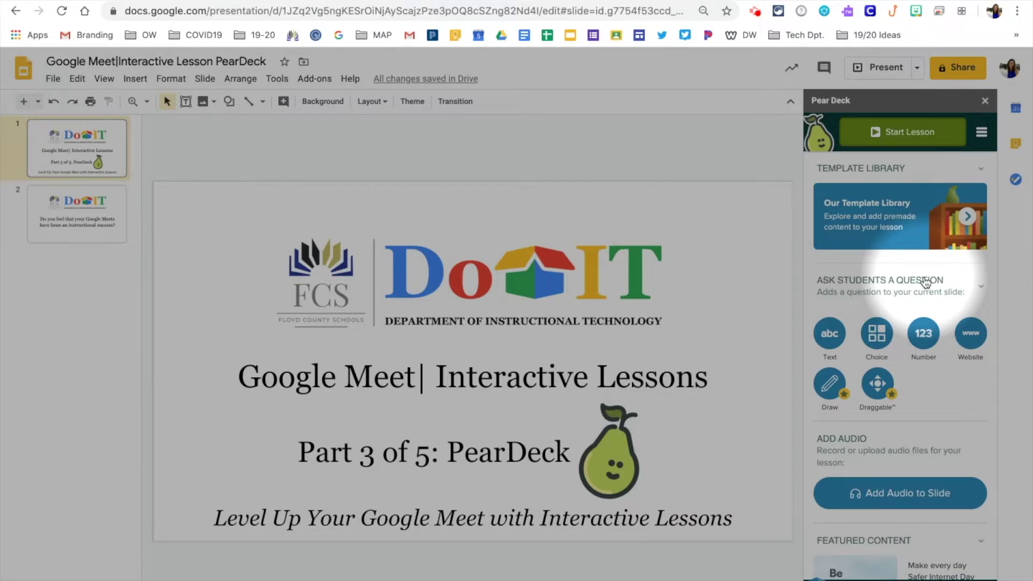
key("Down")
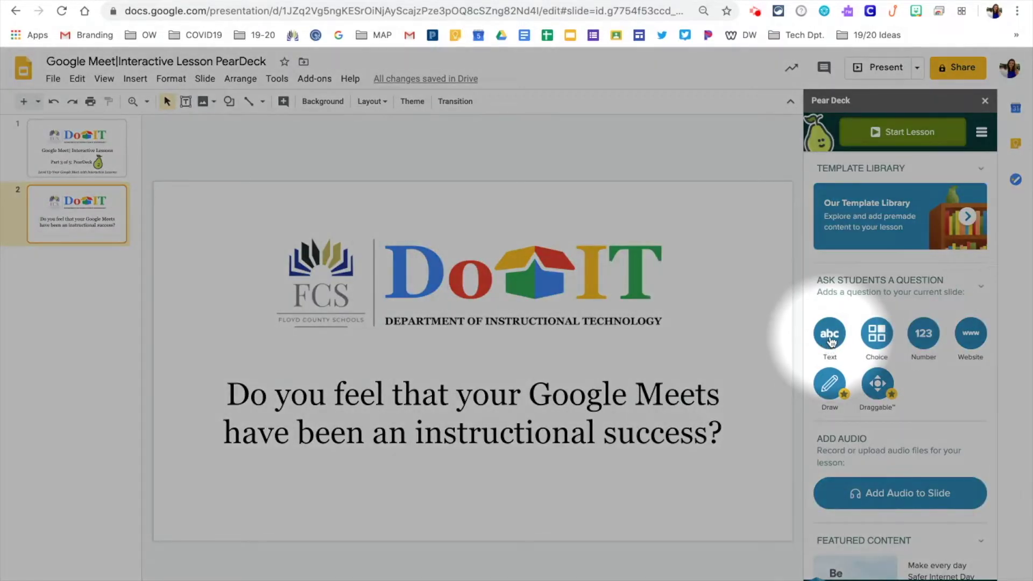
Make slide 2 a Pear Deck Text question, then bring up the Template Library
left_click(830, 339)
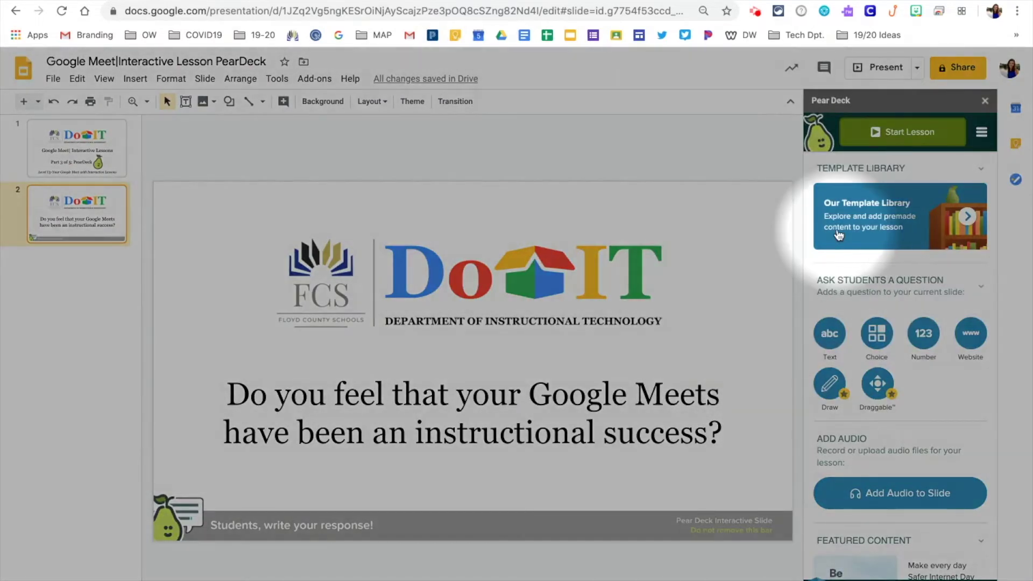
left_click(950, 225)
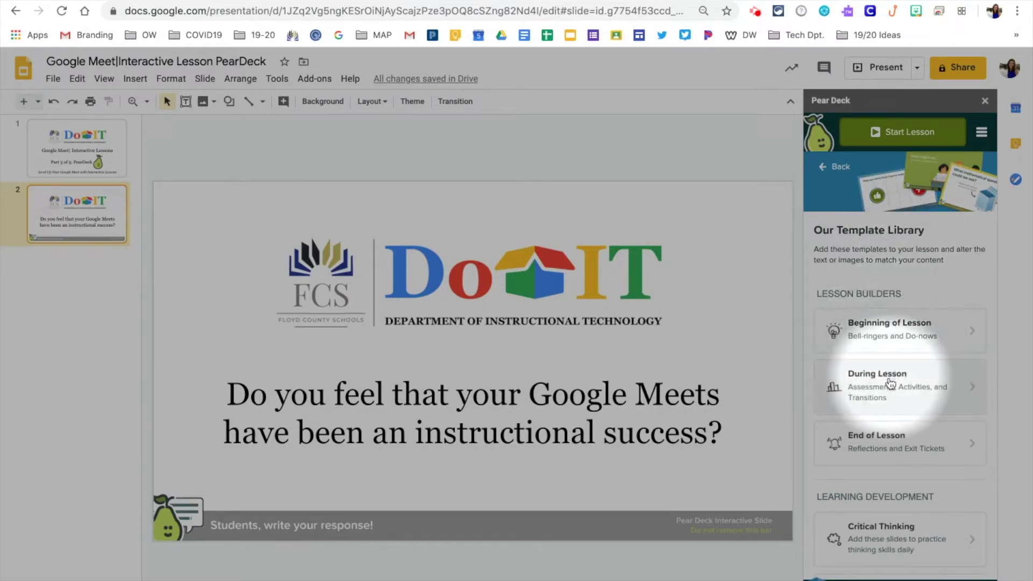
Insert the Beginning of Lesson Draggable thumbs up/down 'How was the homework assignment?' slide
scroll(890, 435, "down", 1)
scroll(890, 435, "down", 2)
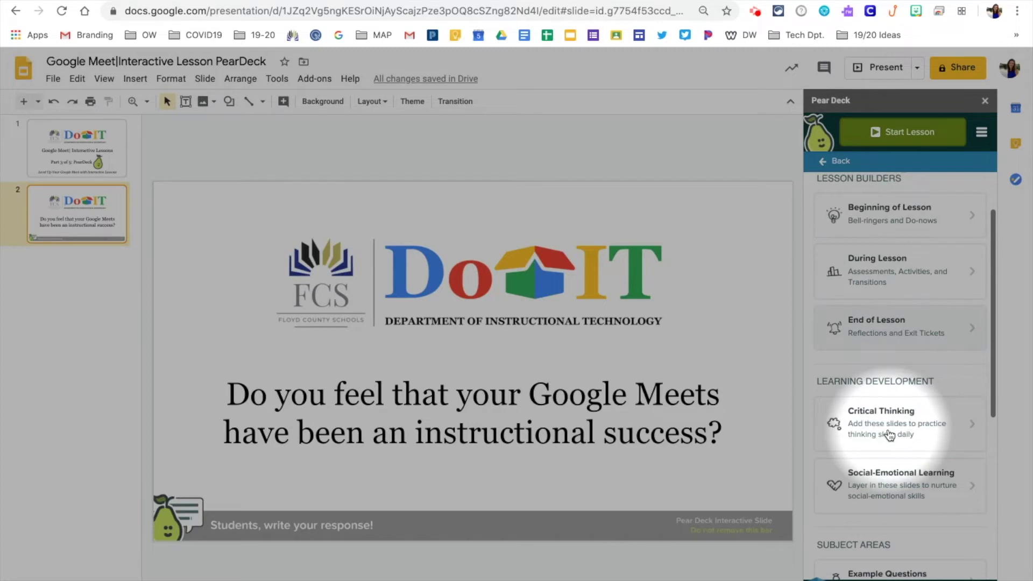
scroll(890, 435, "down", 2)
scroll(890, 435, "down", 5)
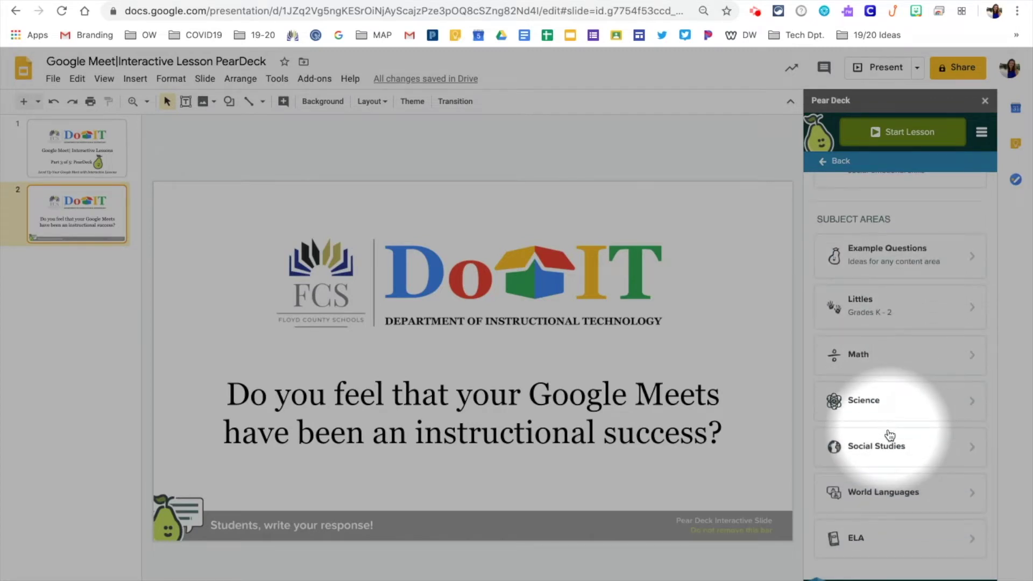
scroll(890, 435, "up", 5)
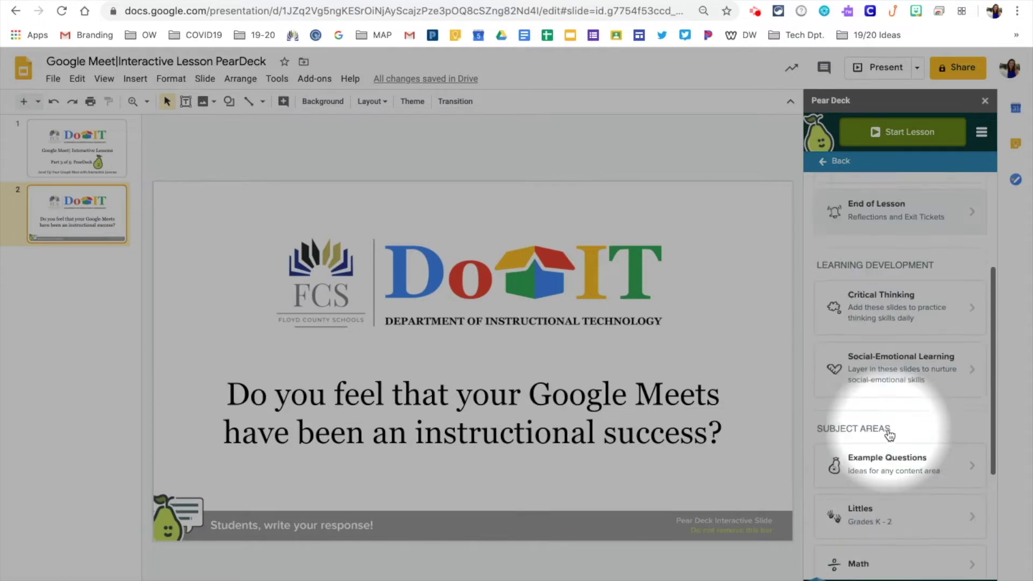
scroll(889, 435, "up", 3)
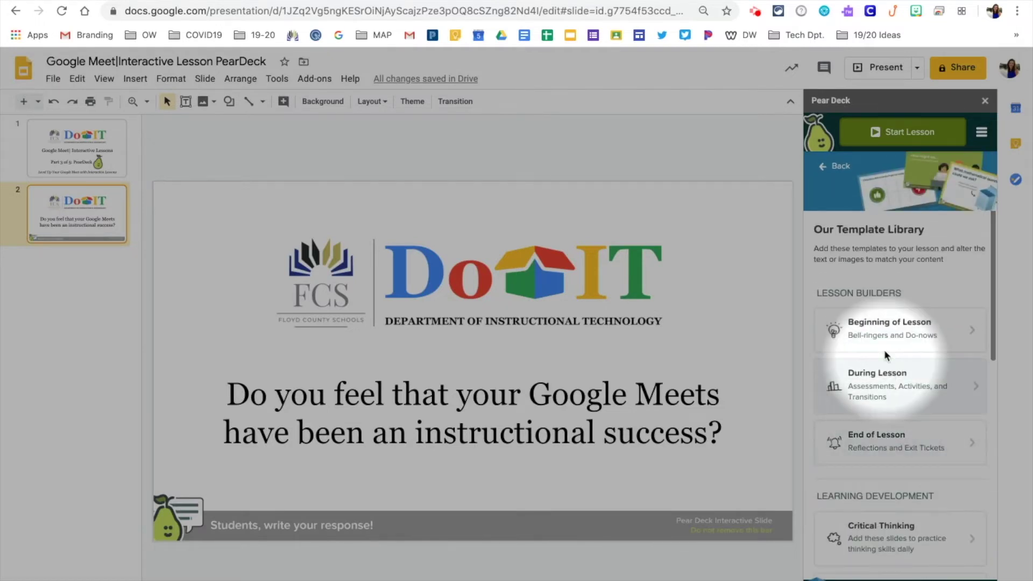
left_click(886, 342)
scroll(886, 343, "down", 5)
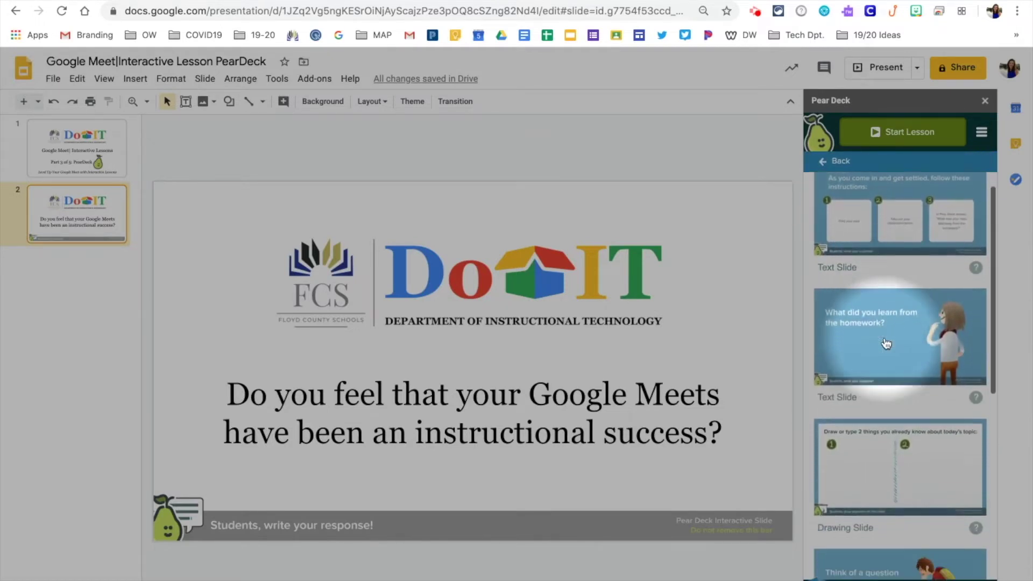
scroll(886, 342, "down", 3)
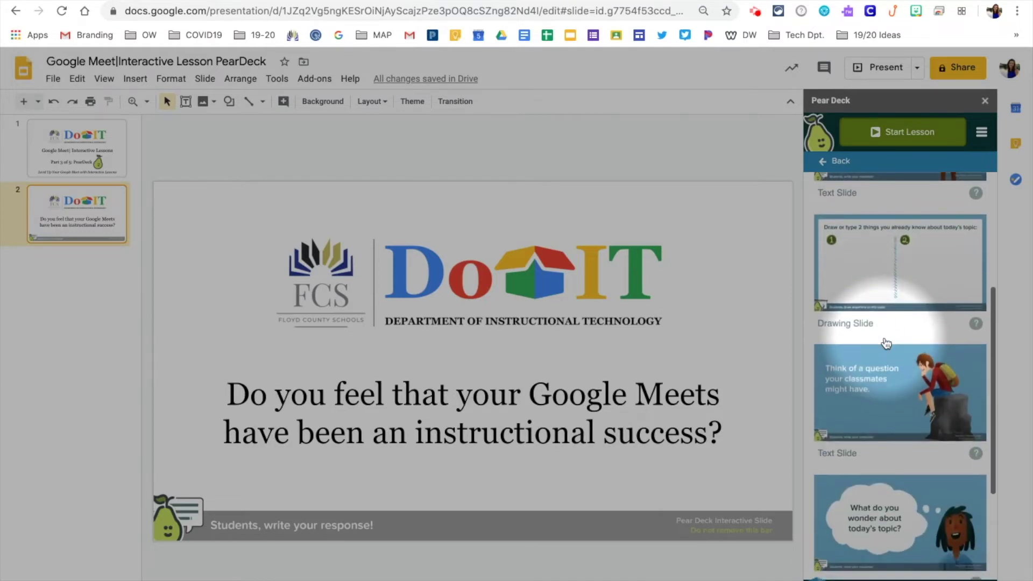
scroll(886, 343, "down", 1)
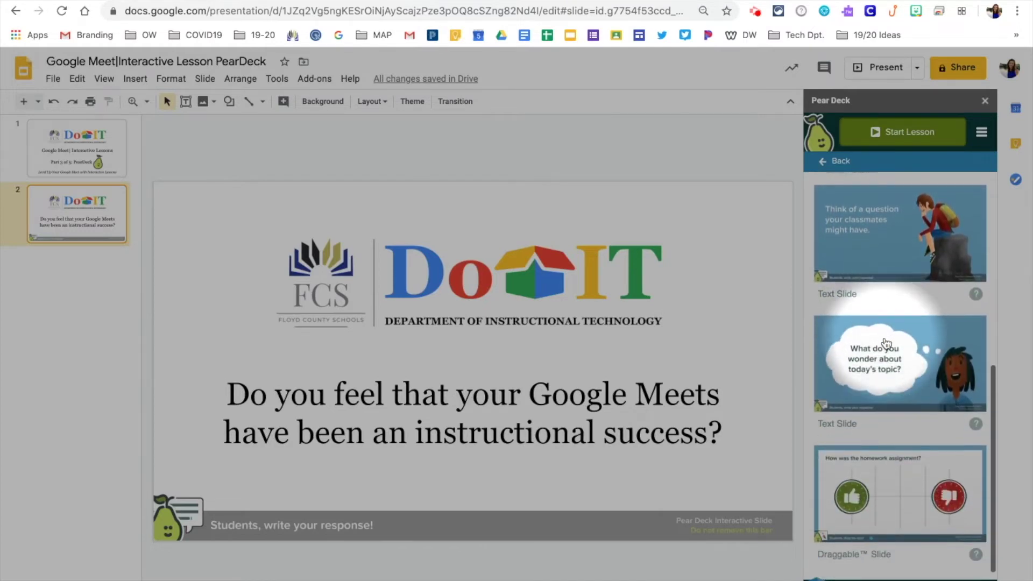
left_click(880, 486)
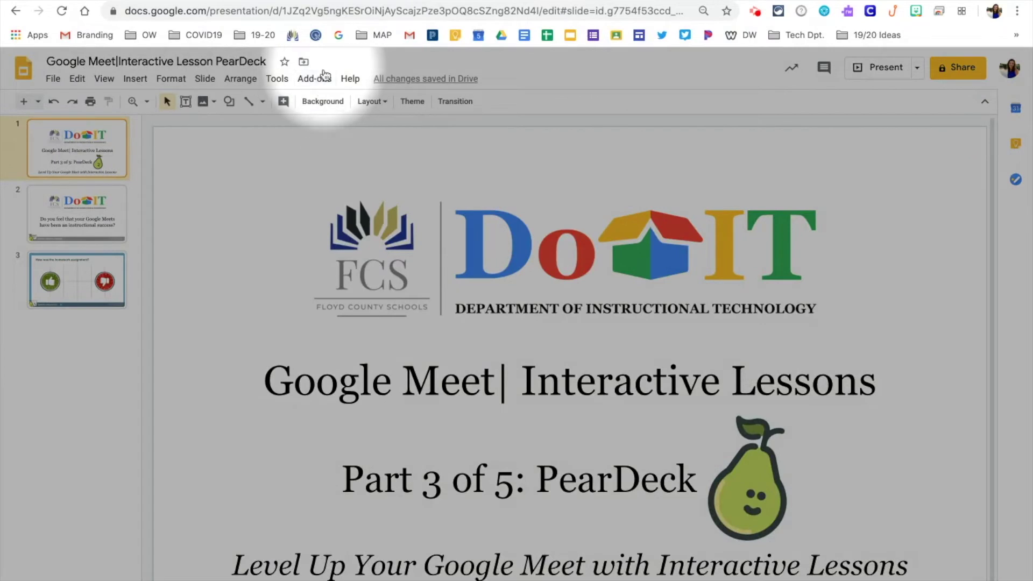
Reopen Pear Deck from the Add-ons menu and start the lesson
left_click(323, 76)
mouse_move(323, 134)
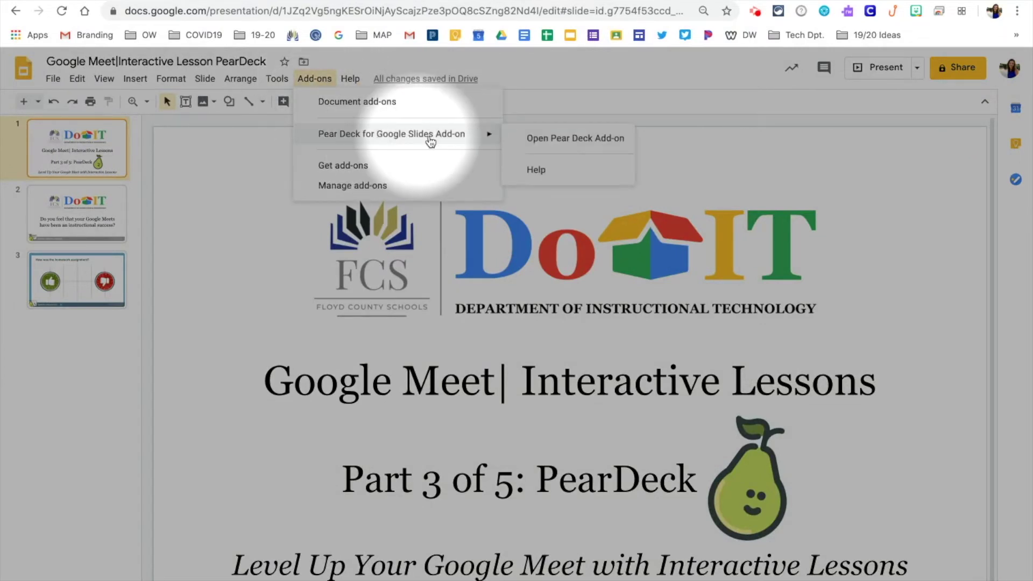
left_click(530, 139)
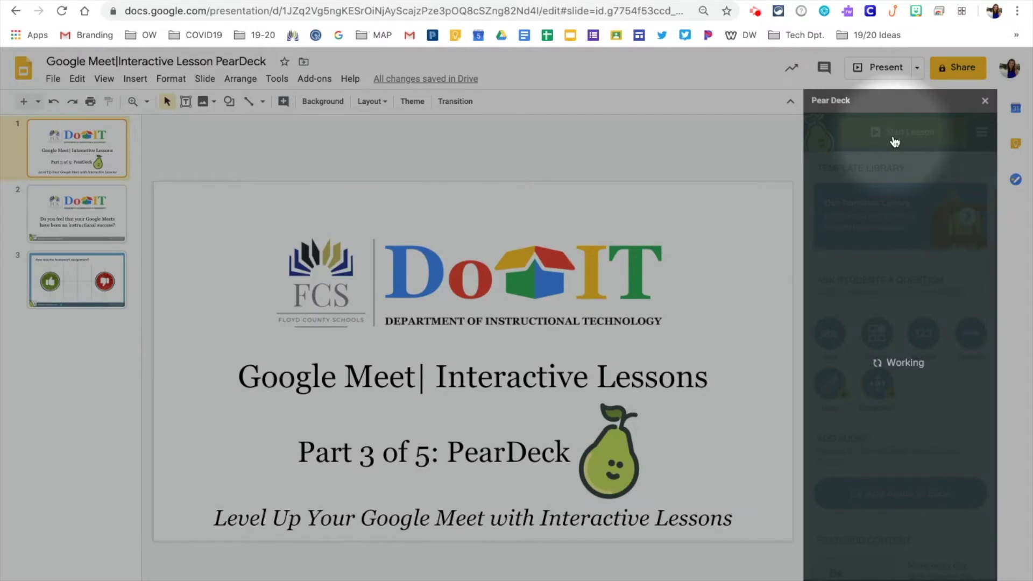
left_click(895, 138)
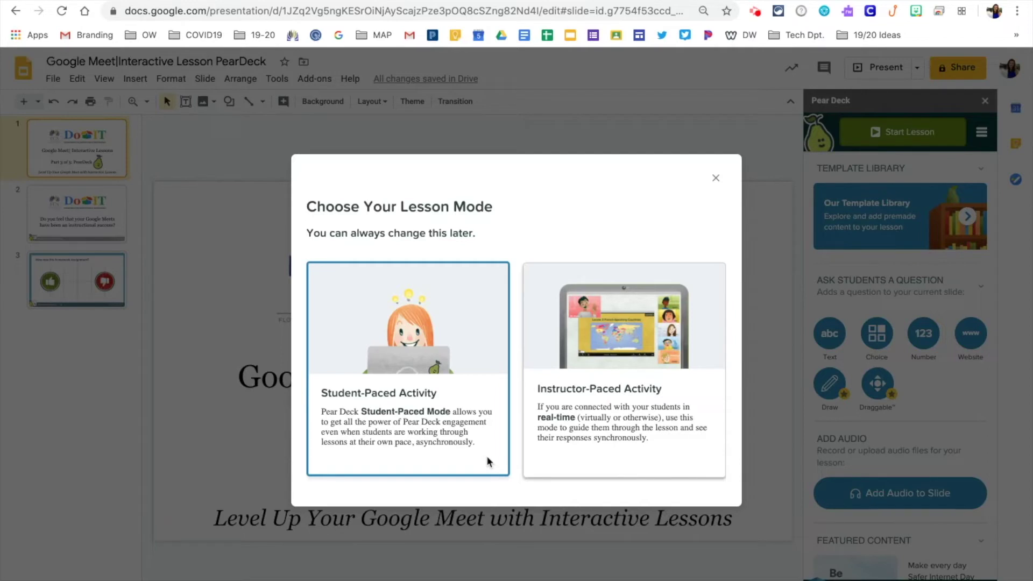
Run the lesson Instructor-Paced, copy the student join link, and start class
left_click(551, 456)
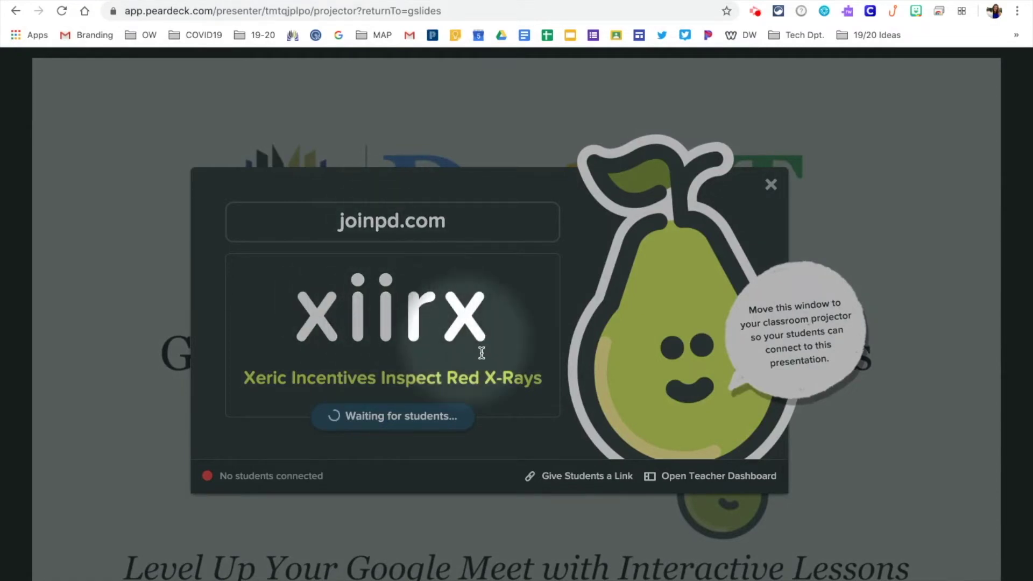
left_click(570, 475)
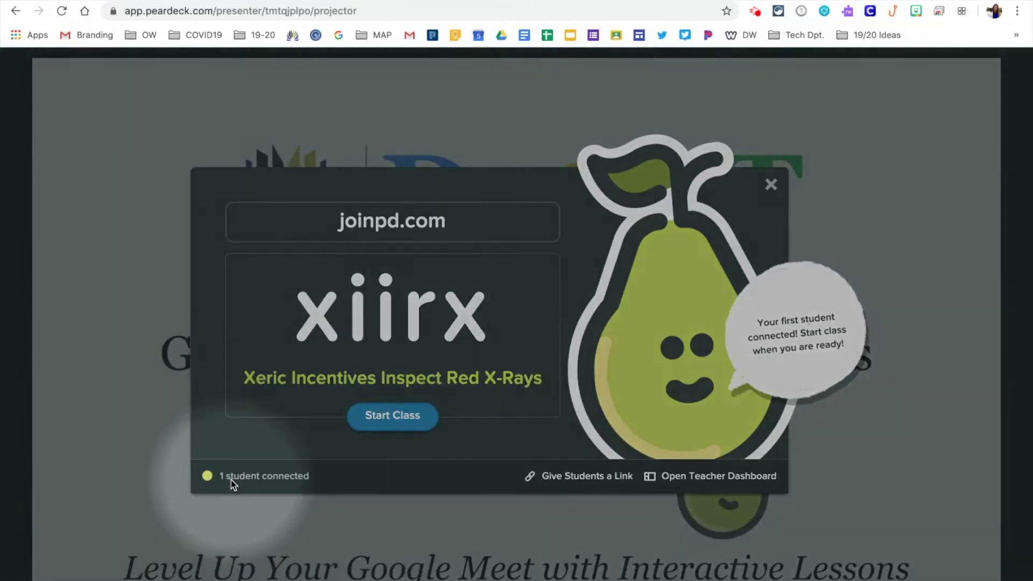
left_click(385, 425)
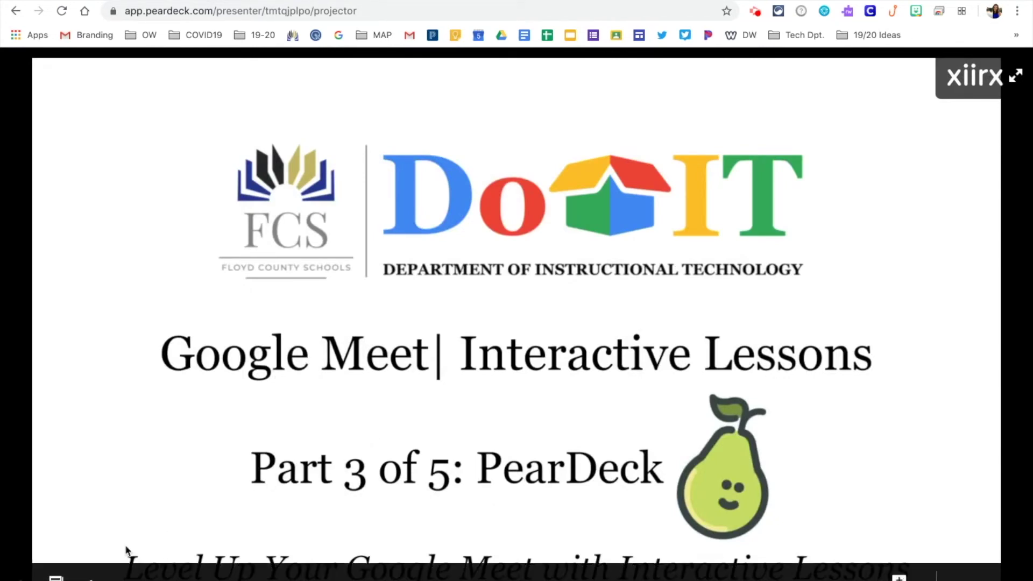
Advance to the Google Meets question and display the students' responses
key("Right")
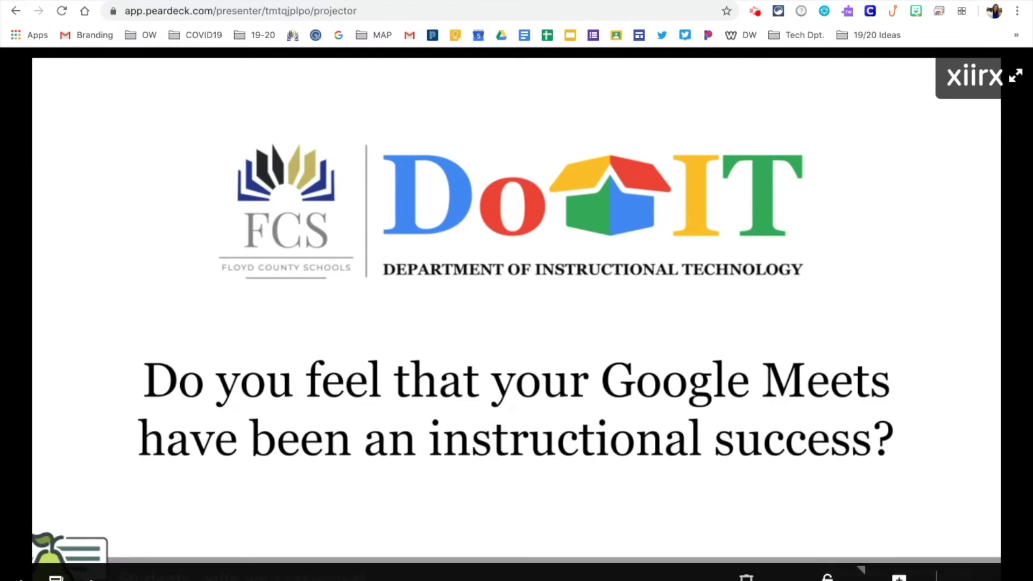
left_click(753, 557)
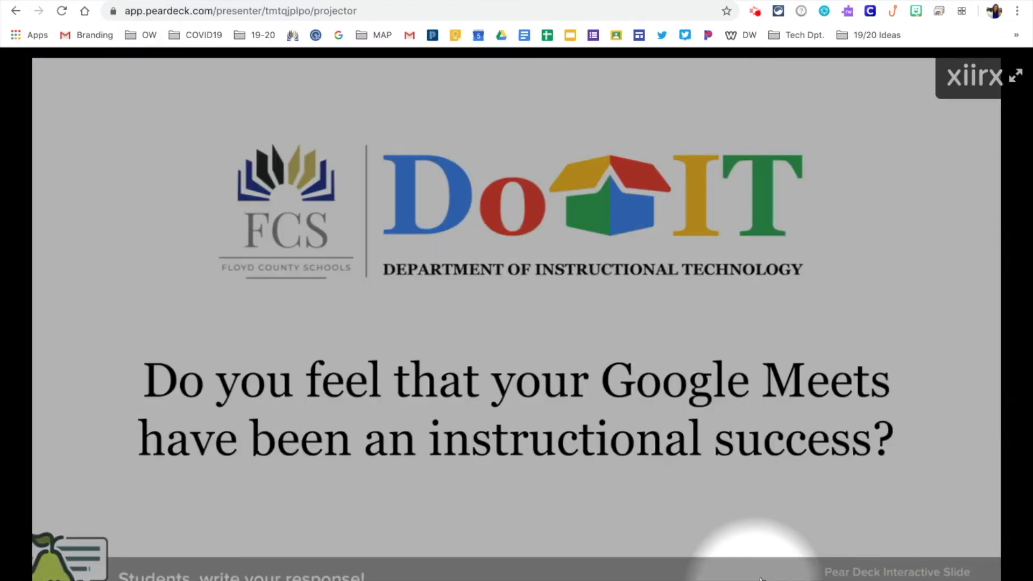
mouse_move(715, 524)
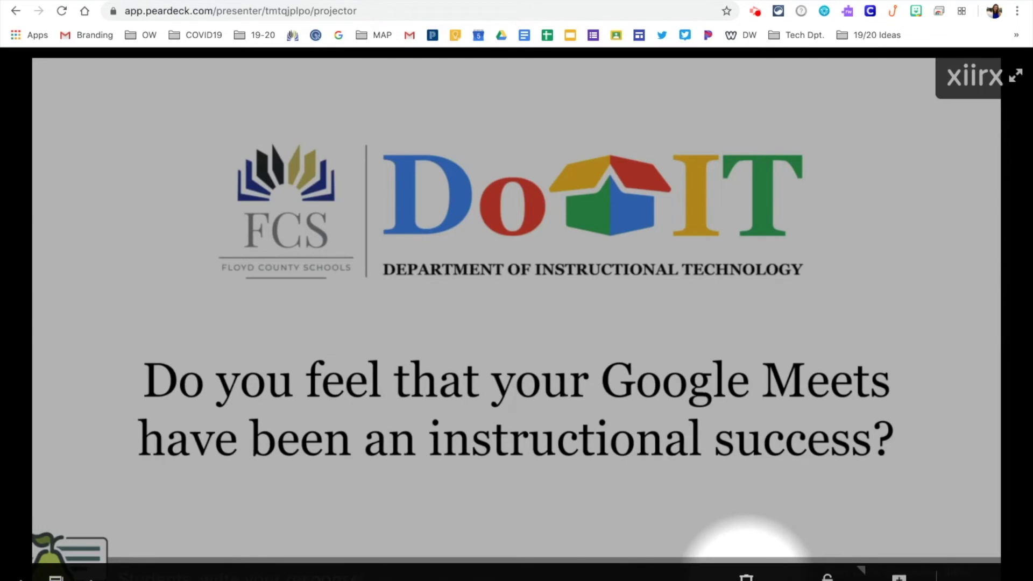
left_click(747, 573)
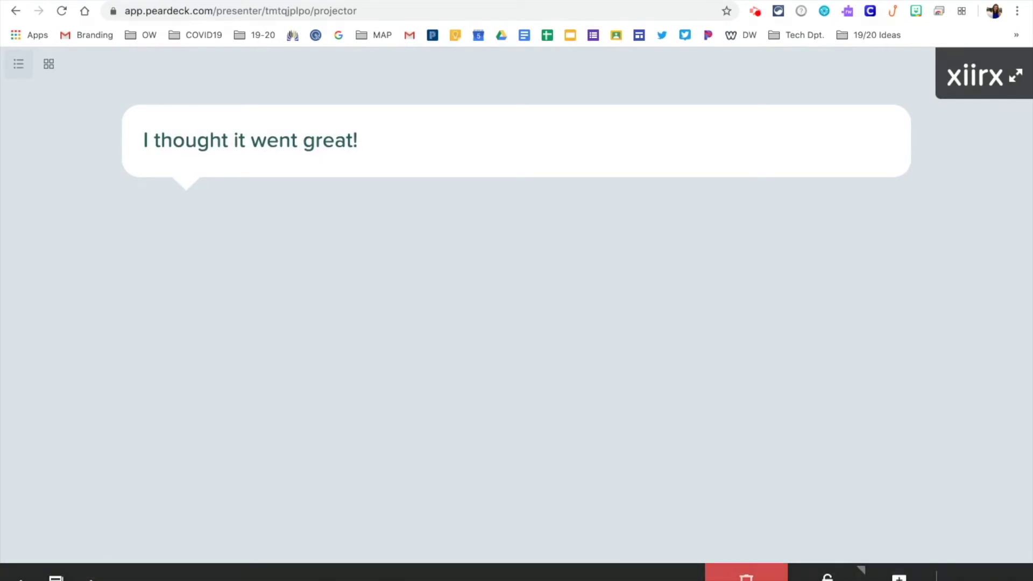
Use the presenter bar's lock and session menu, then advance to the homework slide
mouse_move(860, 569)
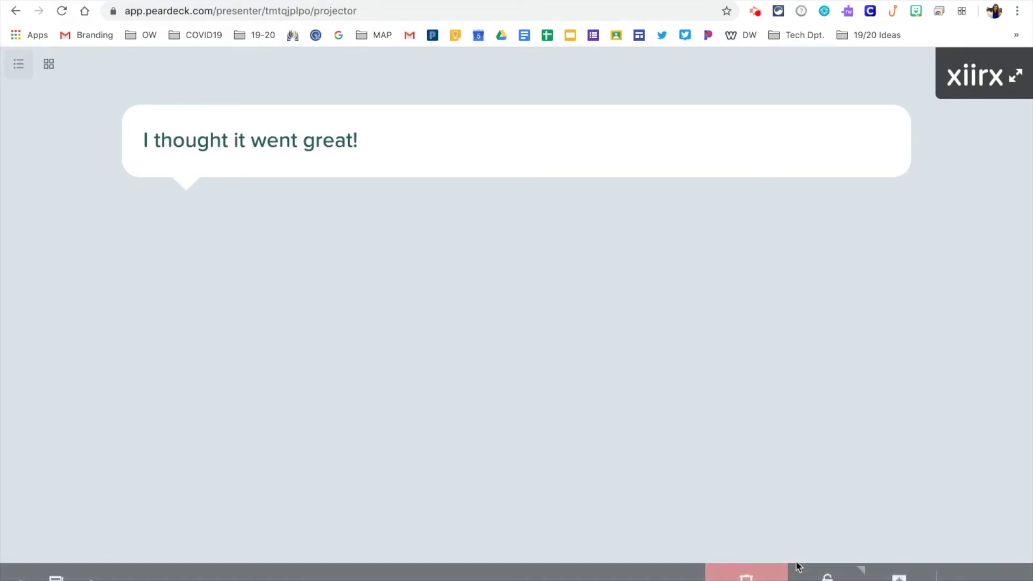
left_click(827, 576)
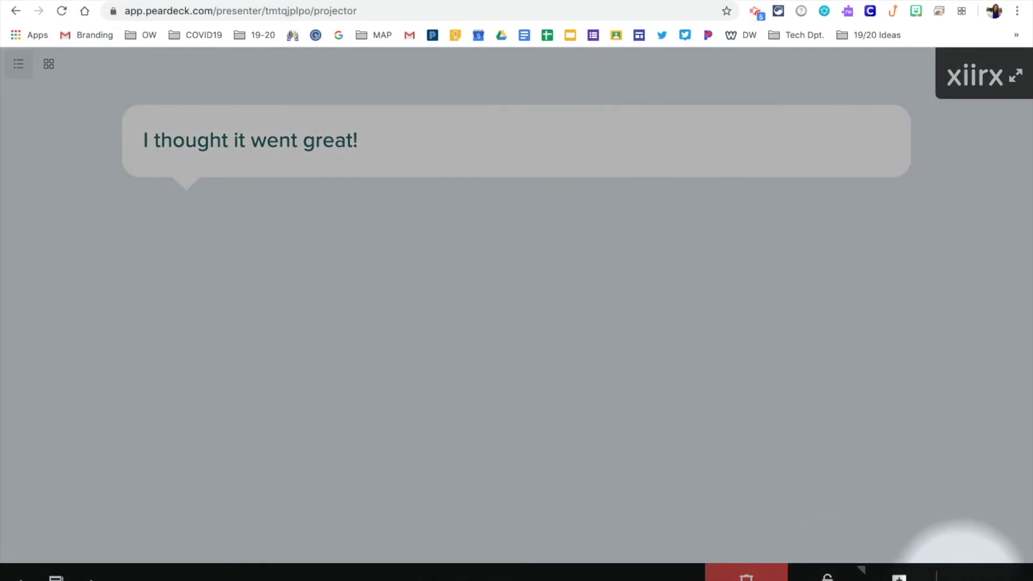
left_click(963, 572)
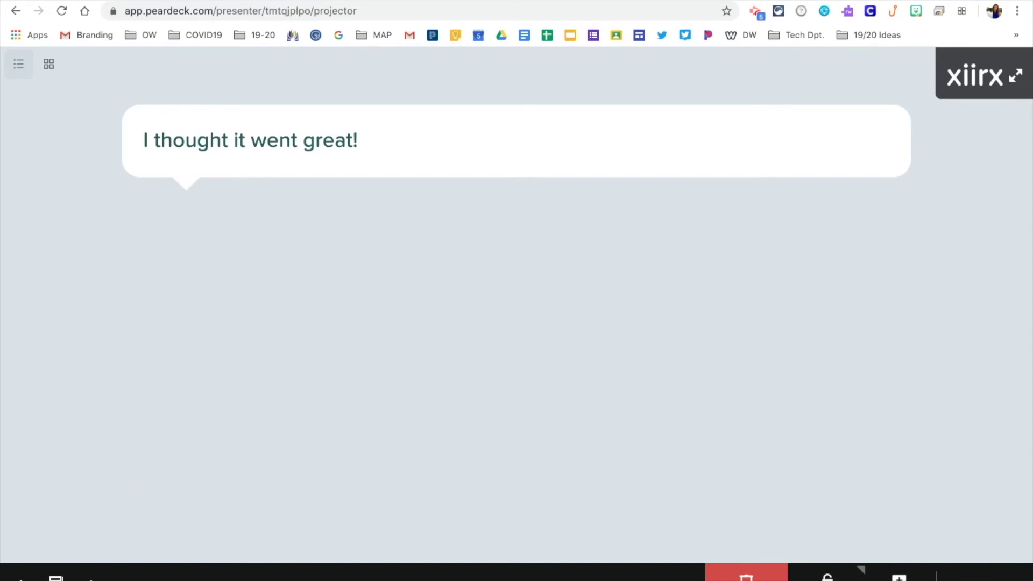
left_click(55, 578)
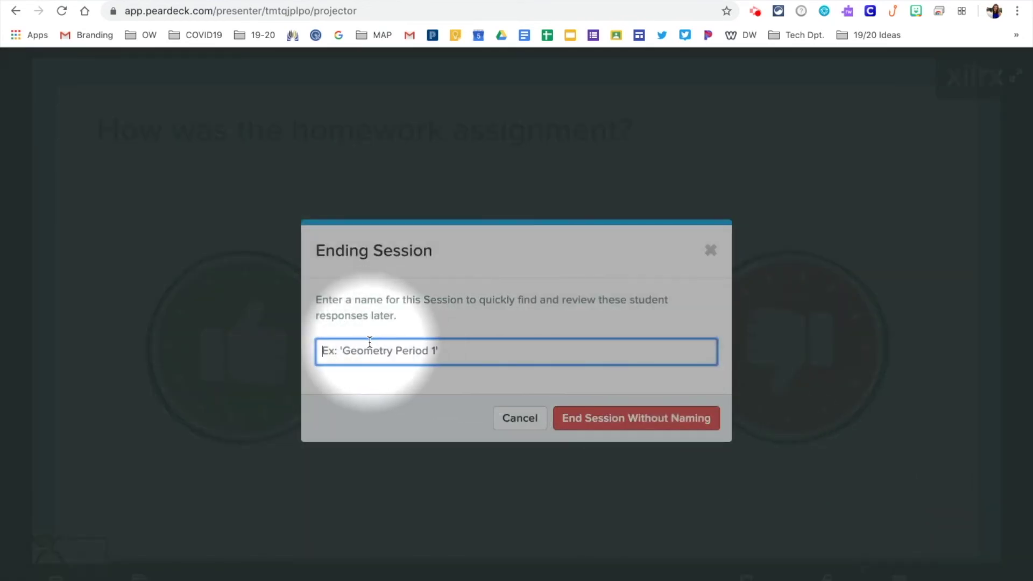
Enter 'Test Session' as the name for the session being ended
type("Test Sessi")
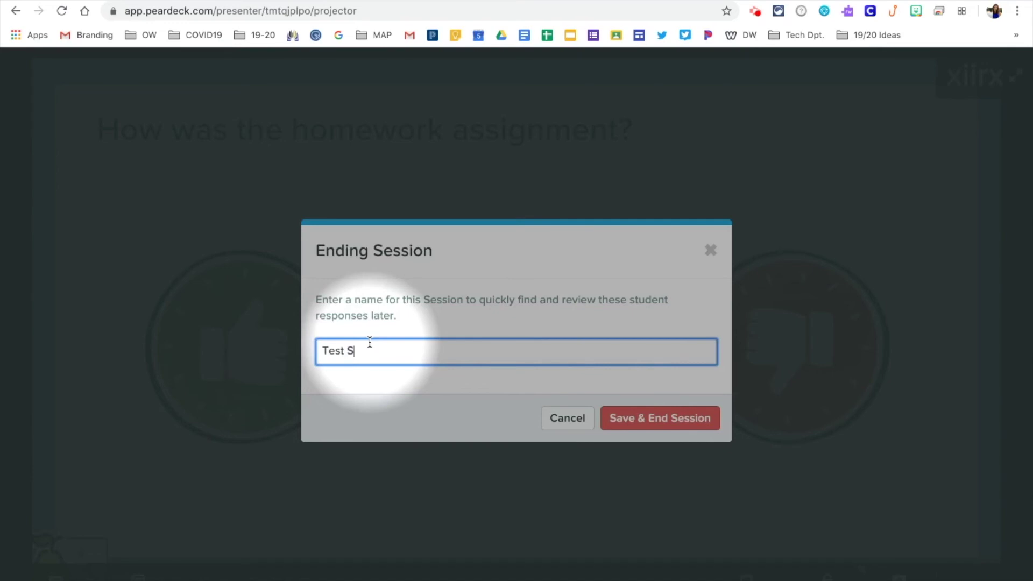
type("on")
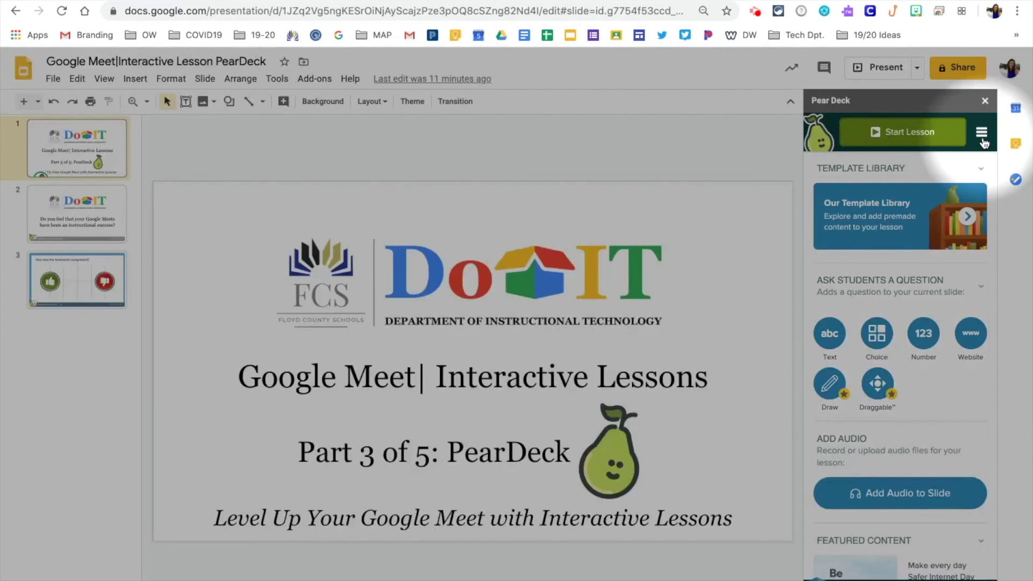
Open Review Sessions from the Pear Deck menu and select 'Test Session'
left_click(982, 135)
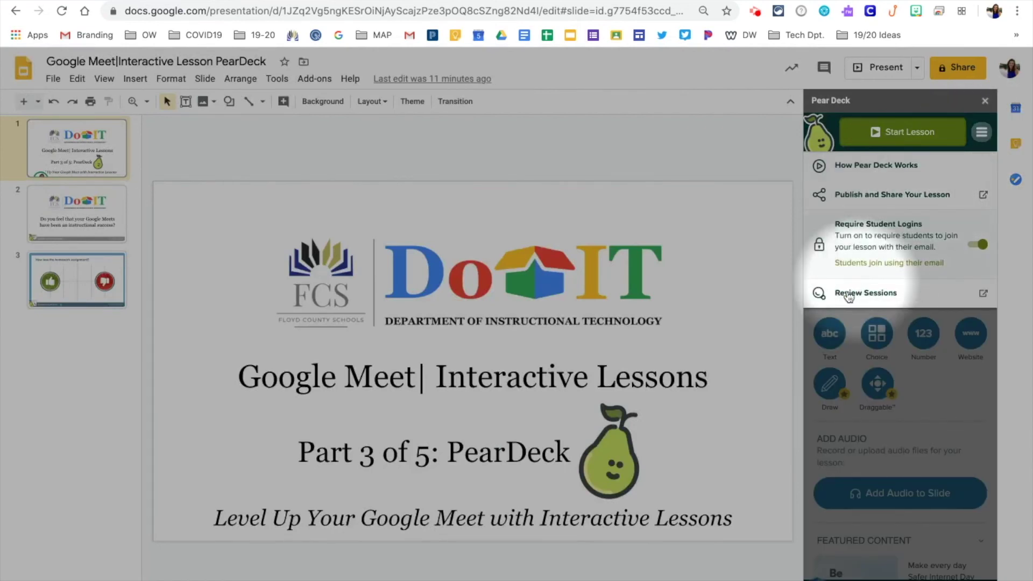
left_click(880, 295)
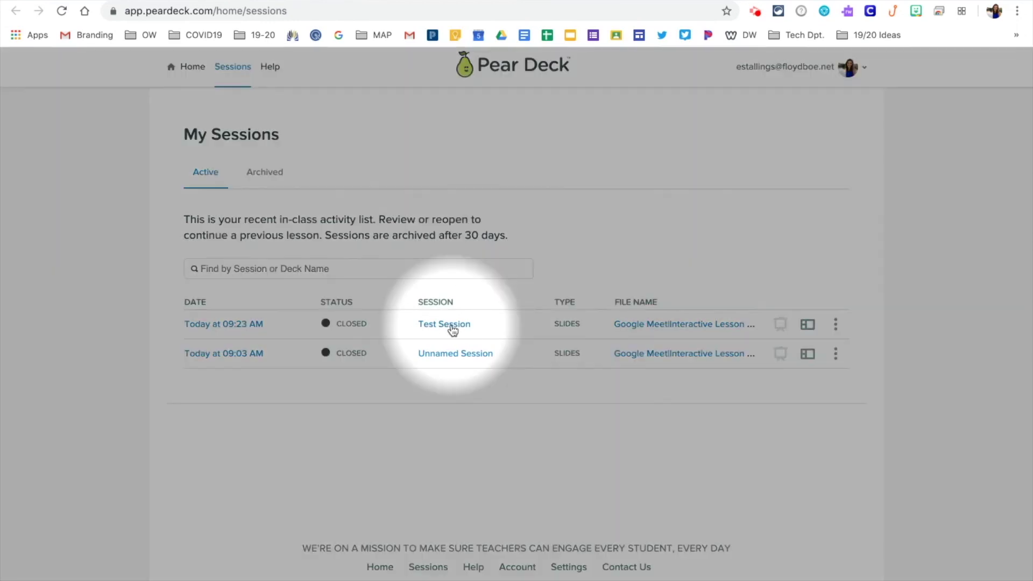
left_click(453, 326)
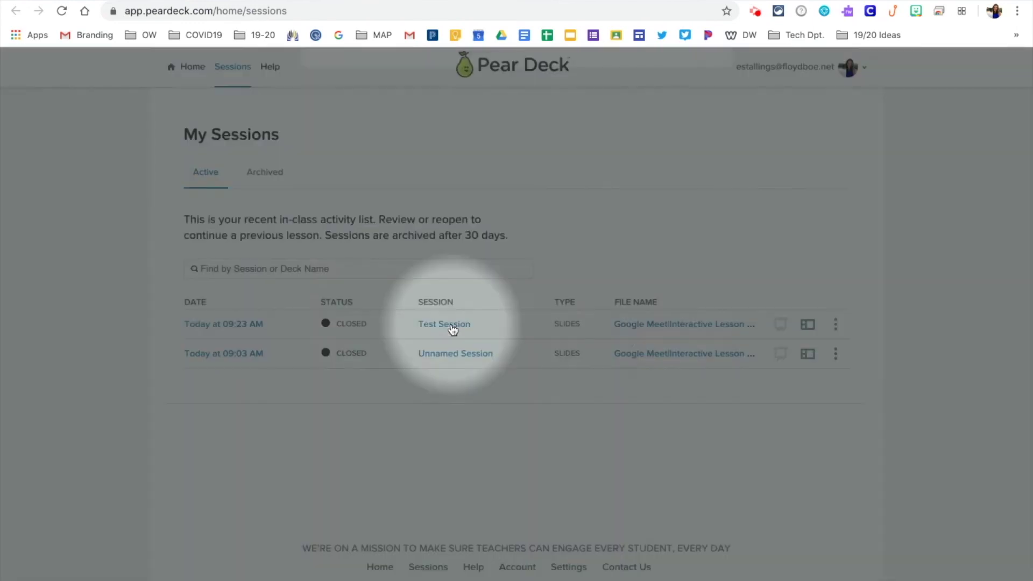